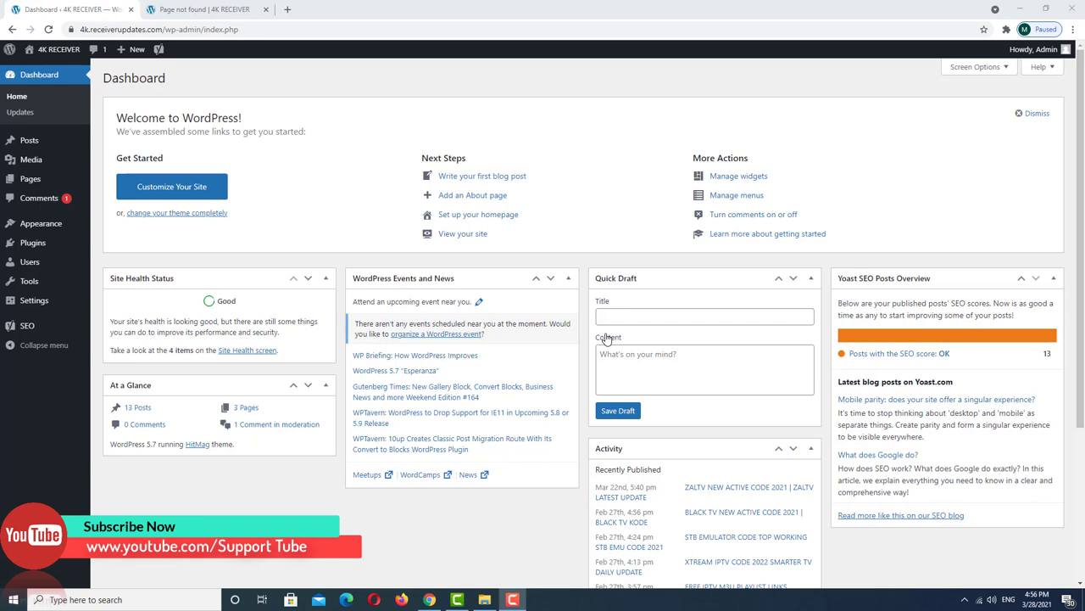
Reload the deleted 4mb-type-hd-receiver post URL to show the 'page can't be found' 404 error
click(204, 9)
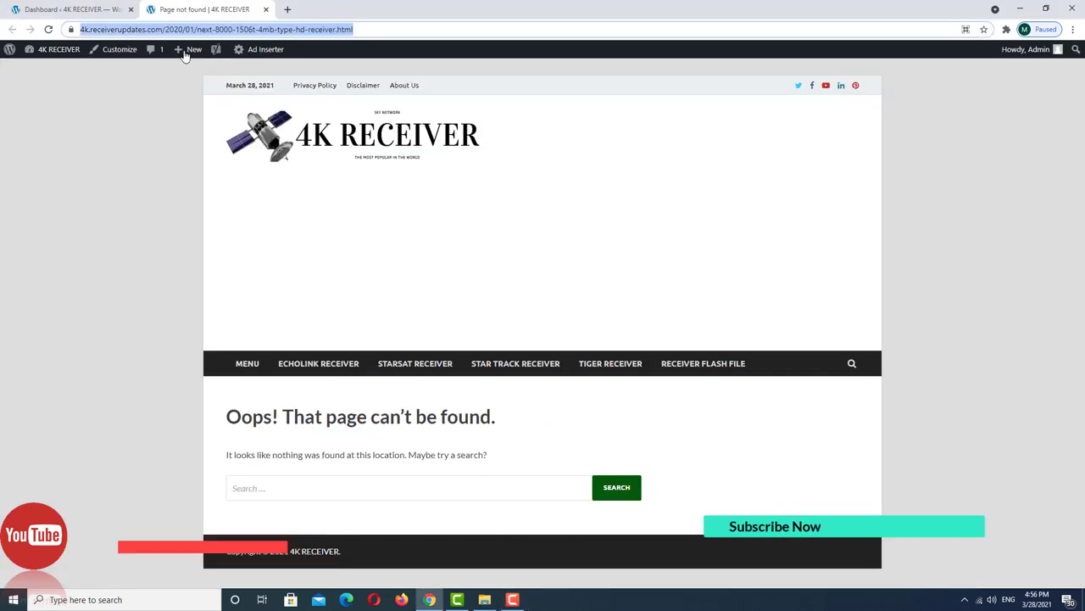
click(49, 29)
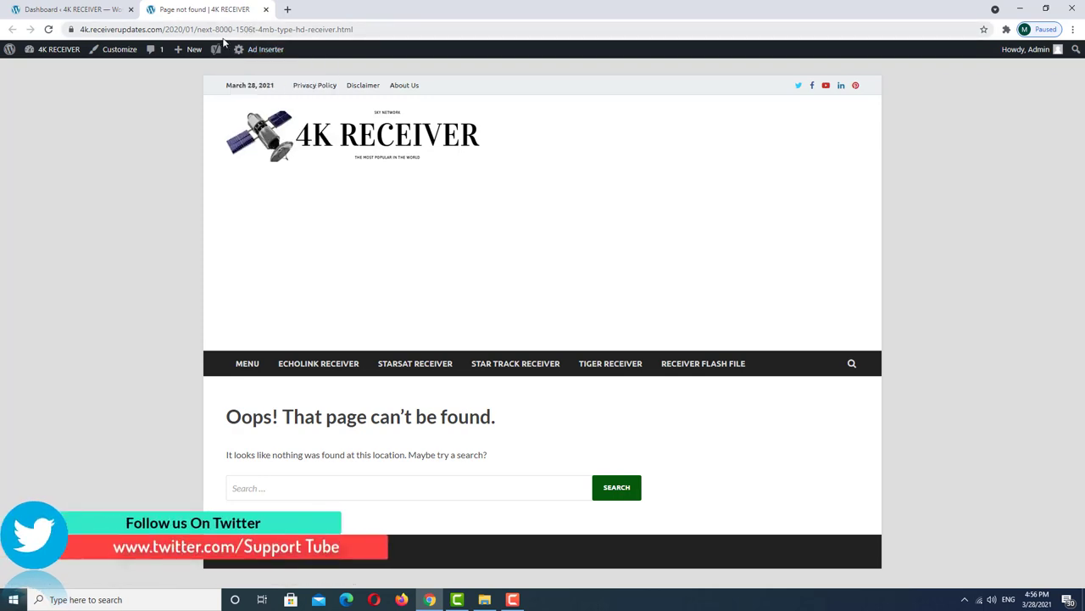
Search Add Plugins for 'Redirection' and confirm the Redirection plugin is installed and active
click(99, 8)
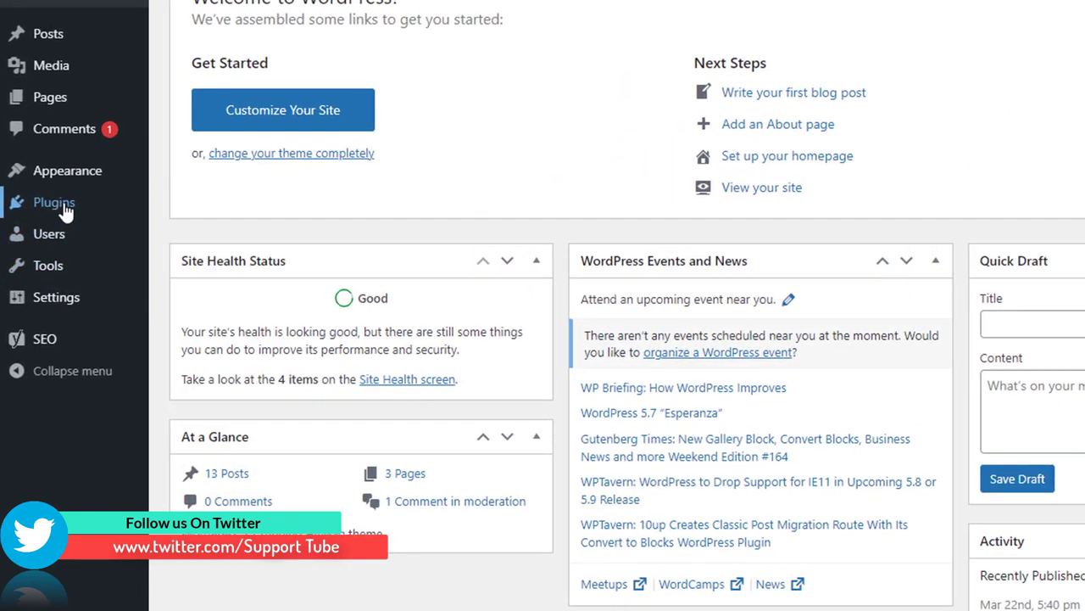
mouse_move(46, 237)
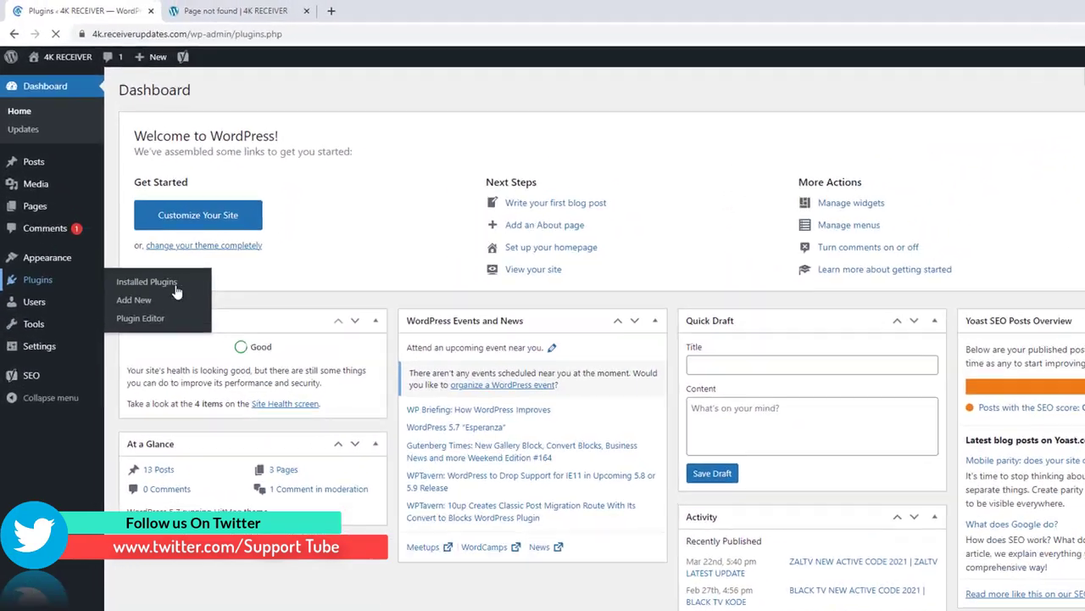
click(210, 205)
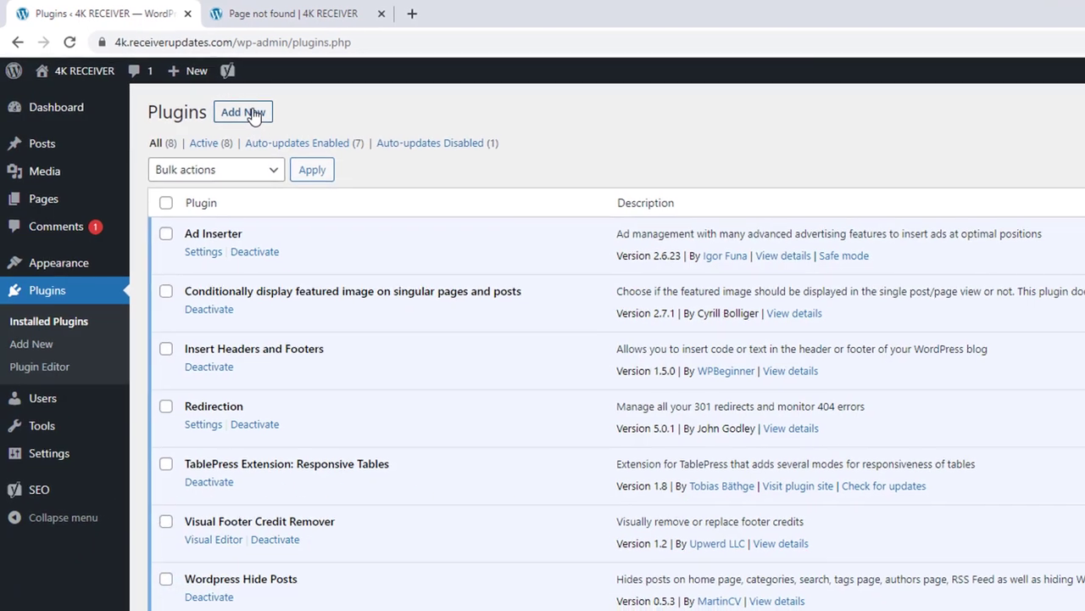
click(253, 116)
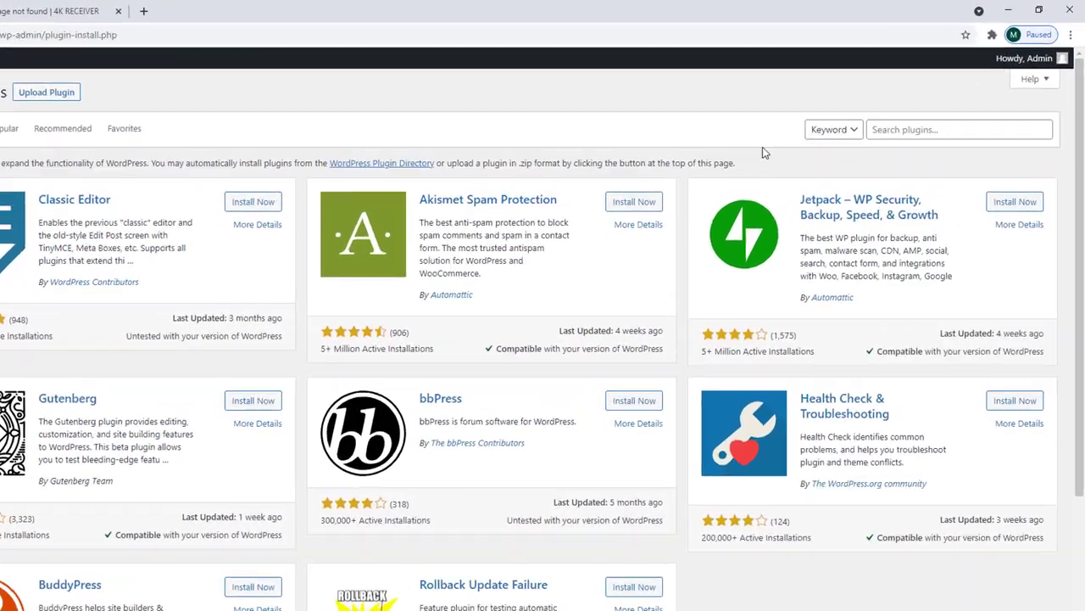
click(922, 130)
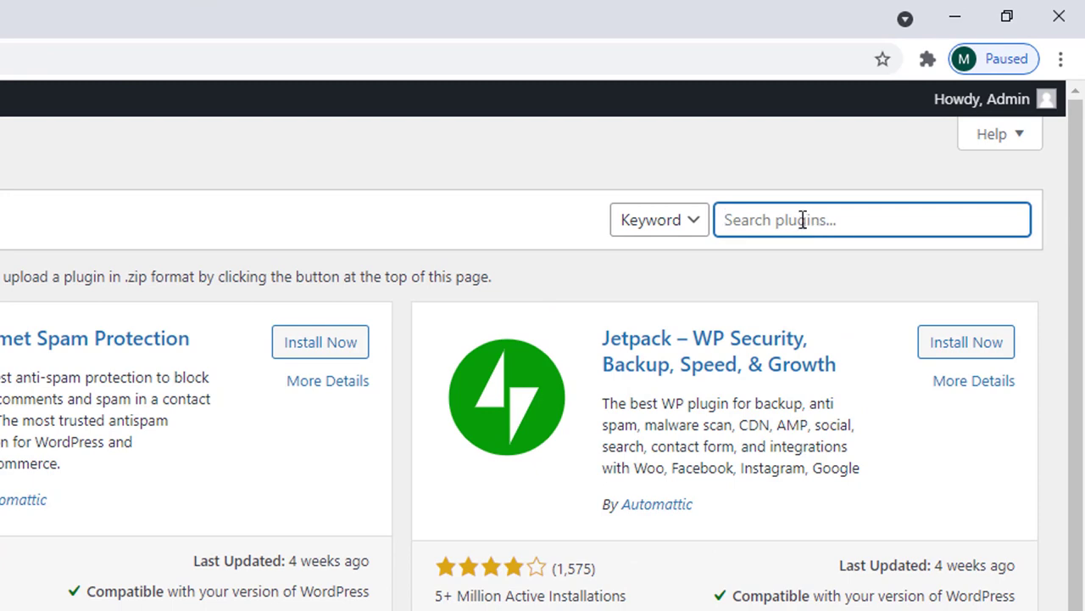
text(Redirection)
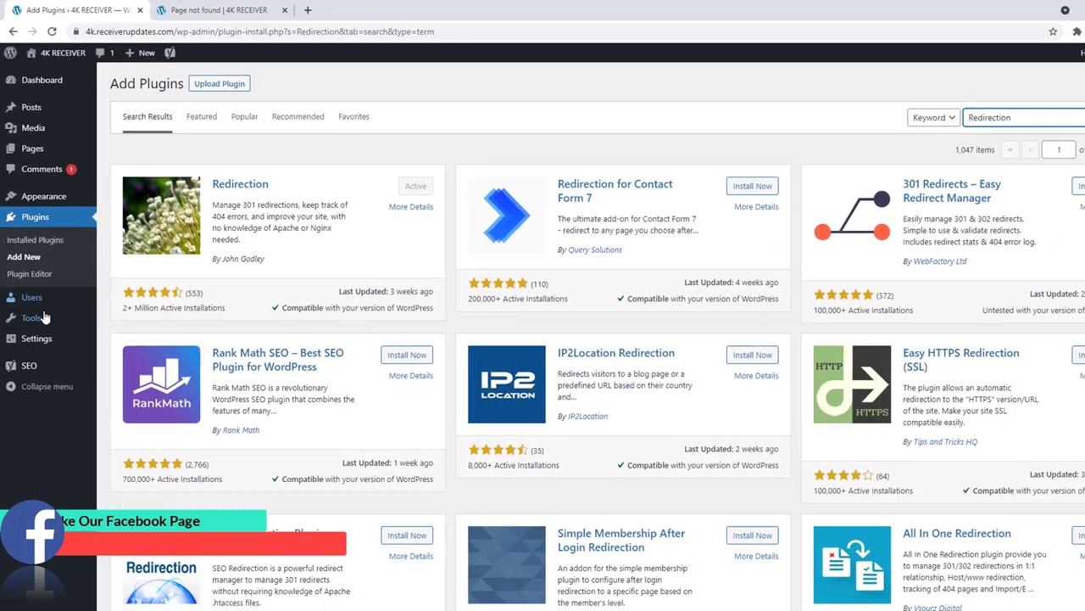
mouse_move(45, 317)
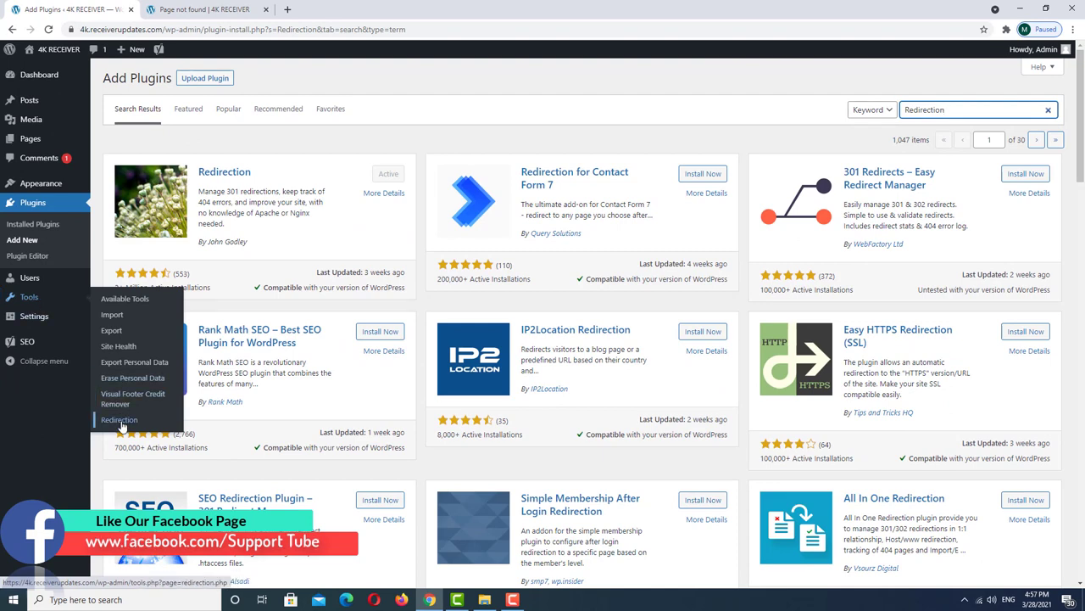
Open the Redirection plugin's log and select the deleted post's full URL in the error tab
click(120, 420)
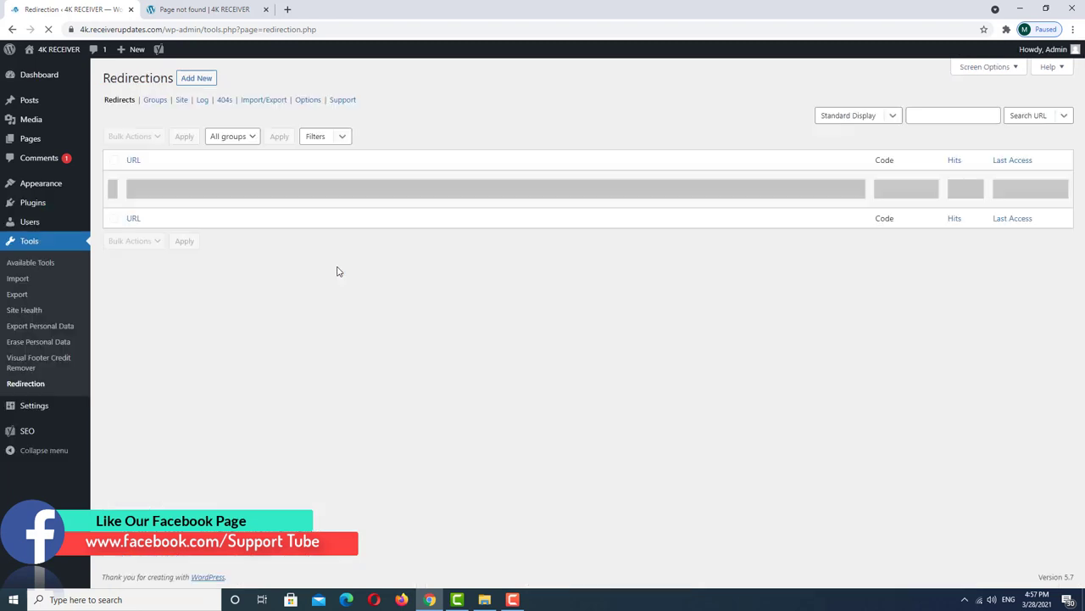
click(201, 99)
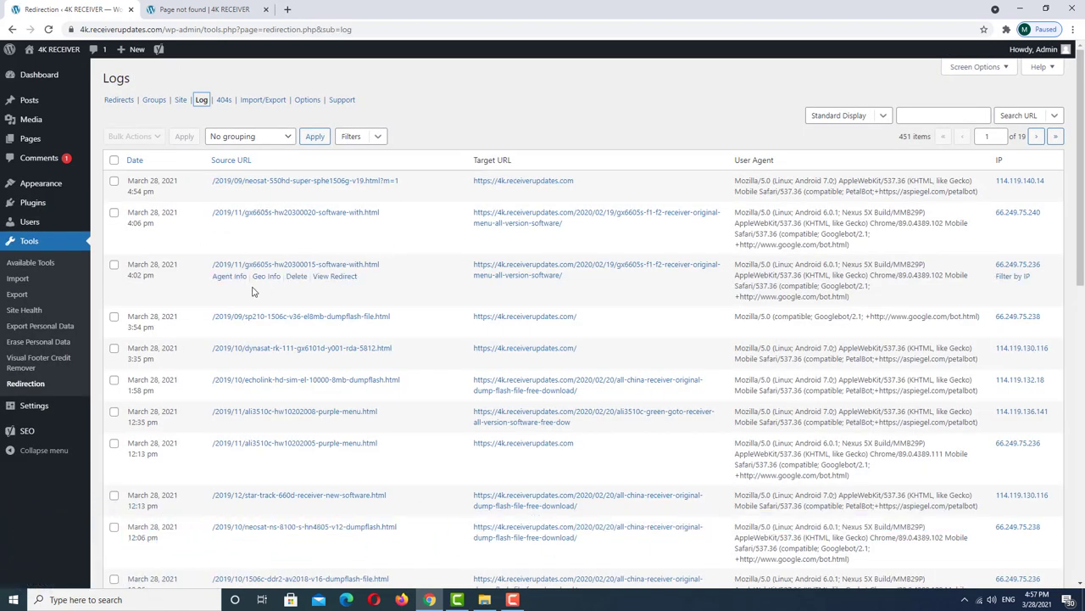
click(191, 8)
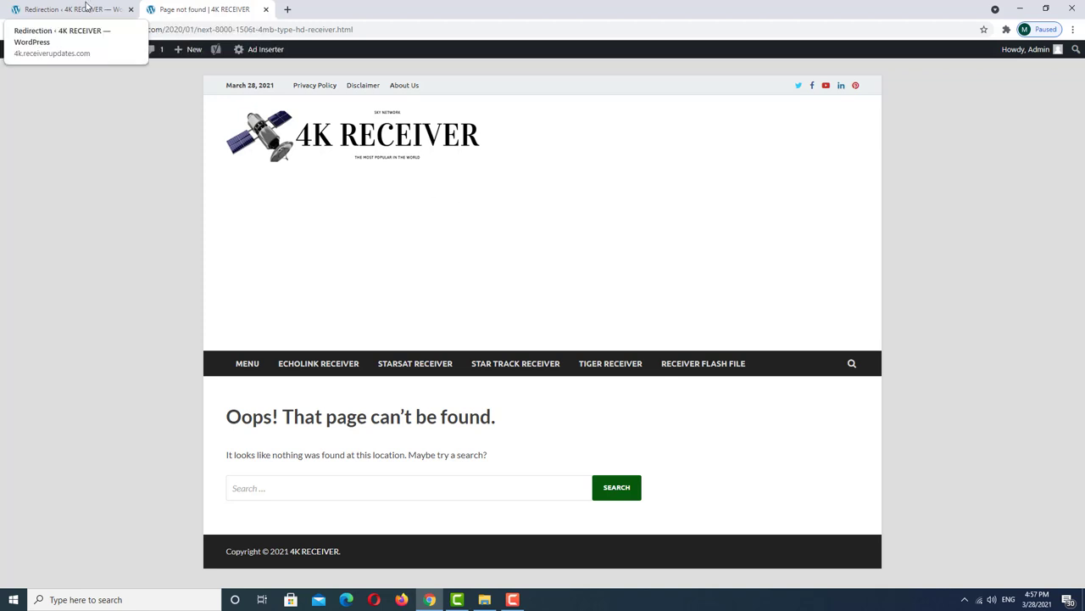
click(250, 29)
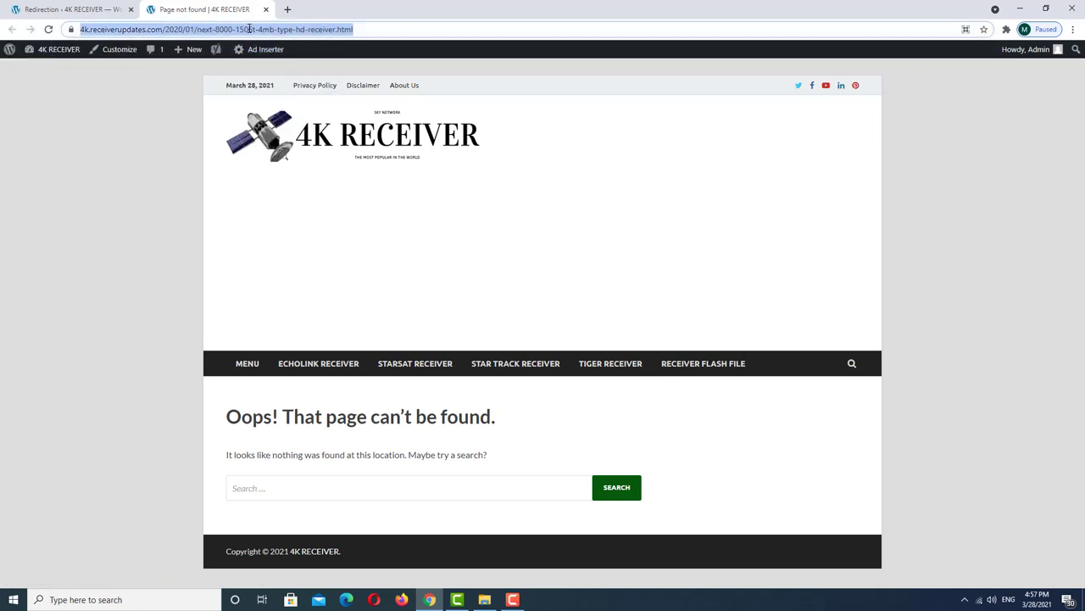
key(ctrl+Tab)
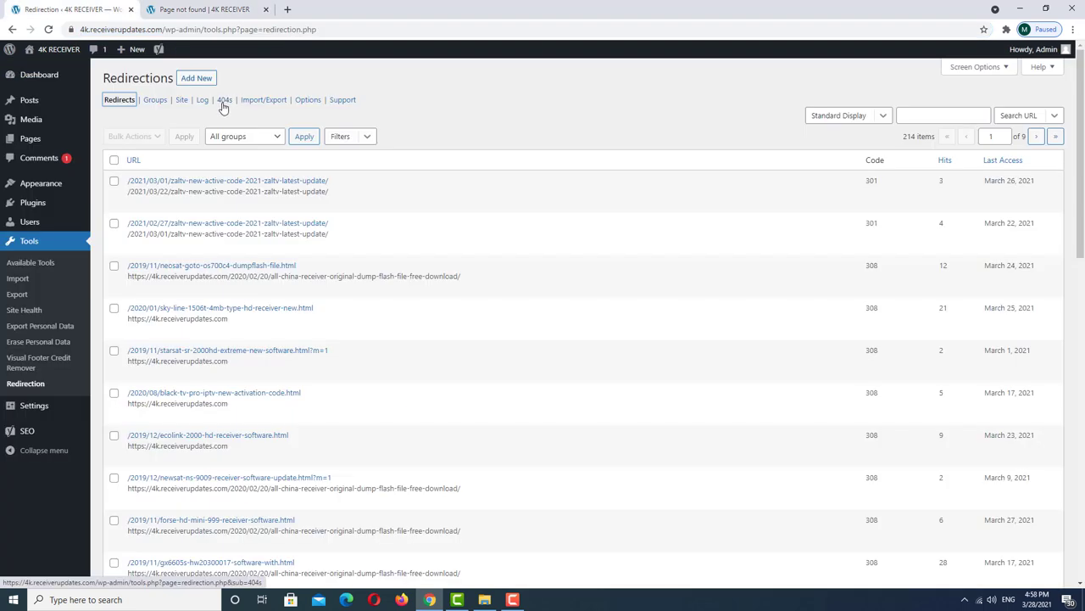
Open the 404s log and tick the newest entry for next-8000-1506t-4mb-type-hd-receiver.html
click(224, 100)
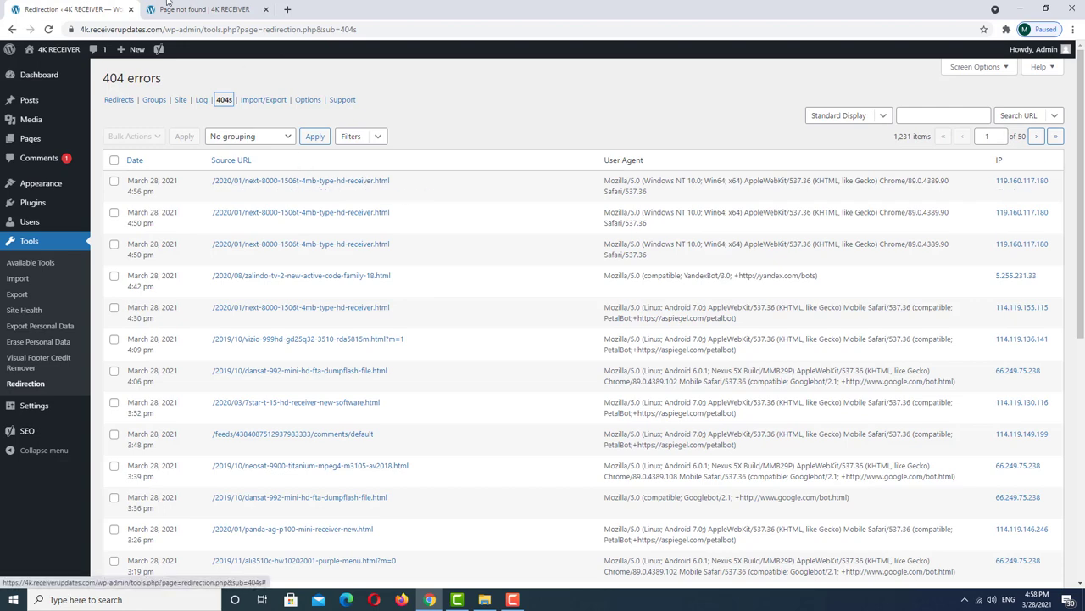
key(ctrl+Tab)
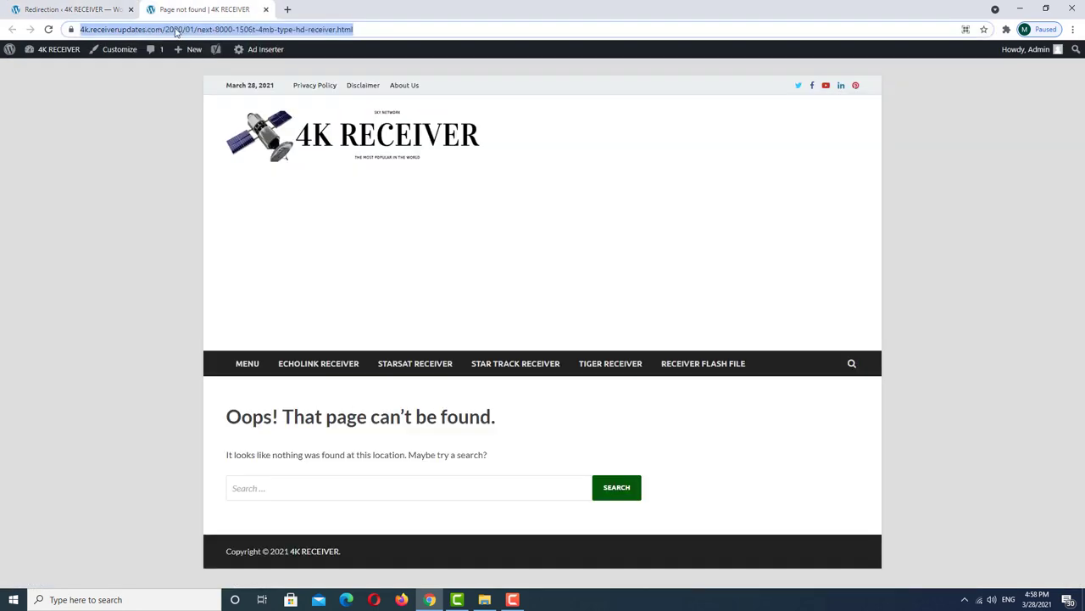
click(58, 7)
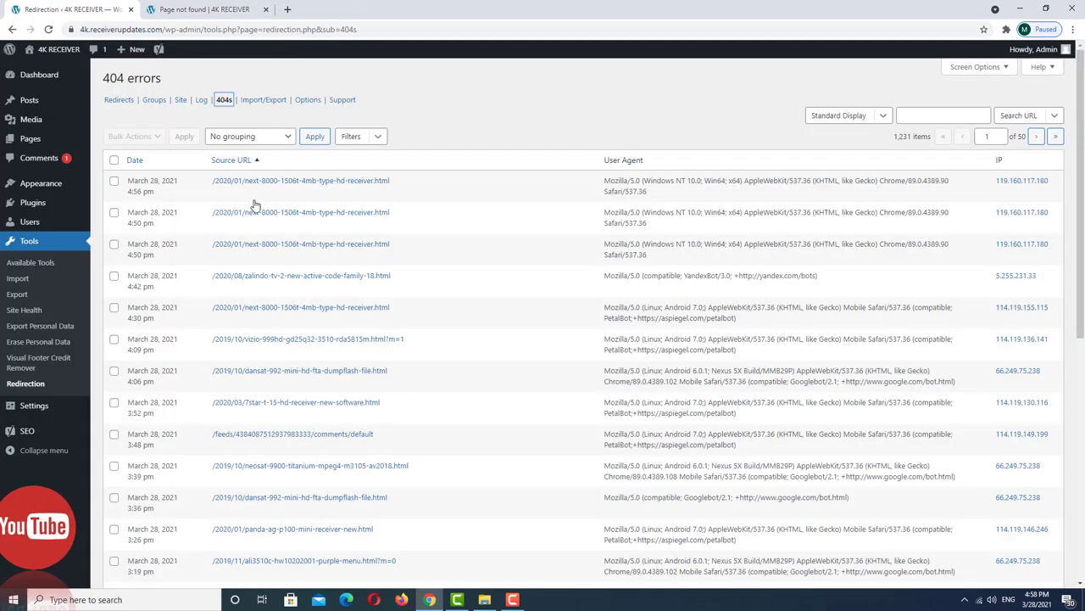
click(113, 180)
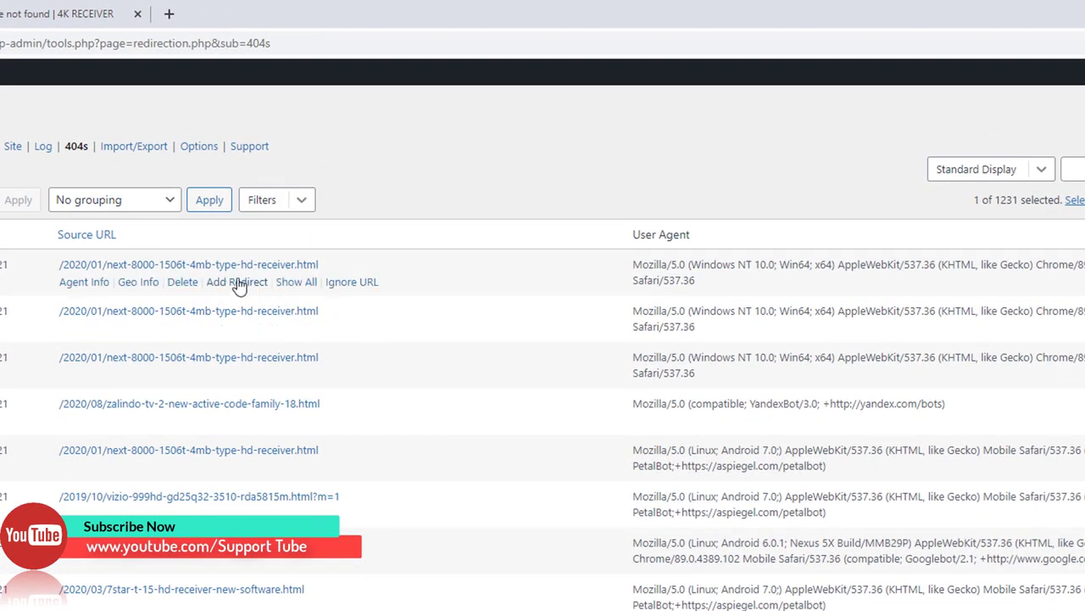
click(239, 281)
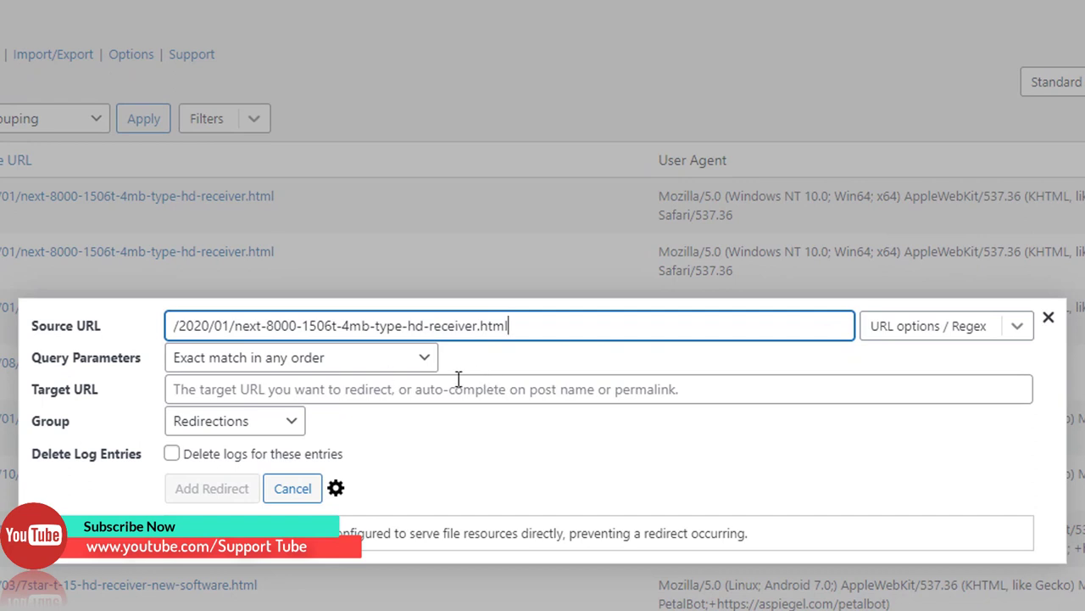
click(276, 388)
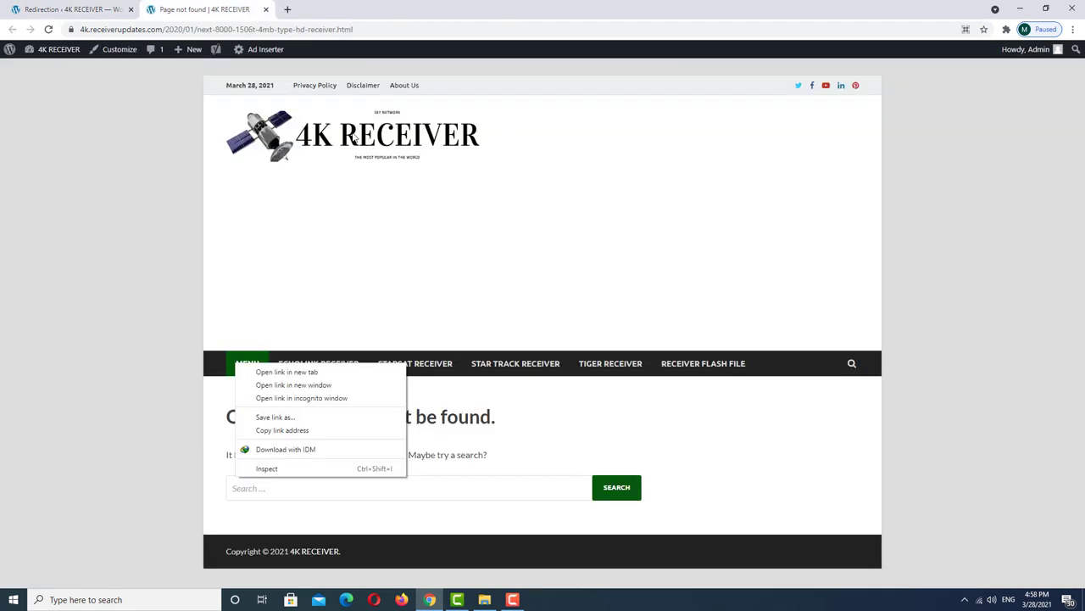
right_click(354, 136)
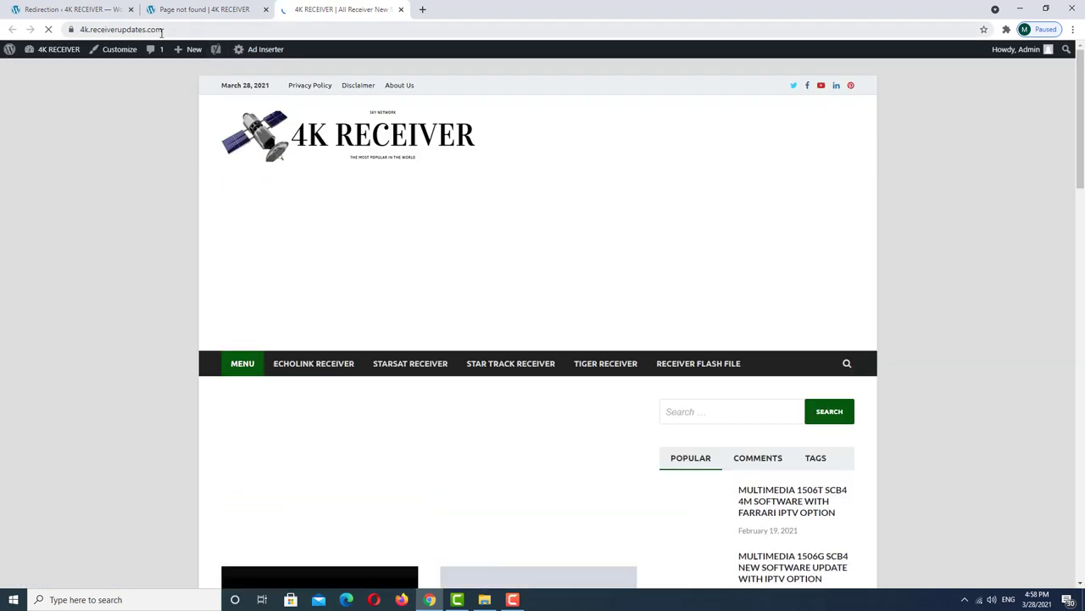
click(142, 29)
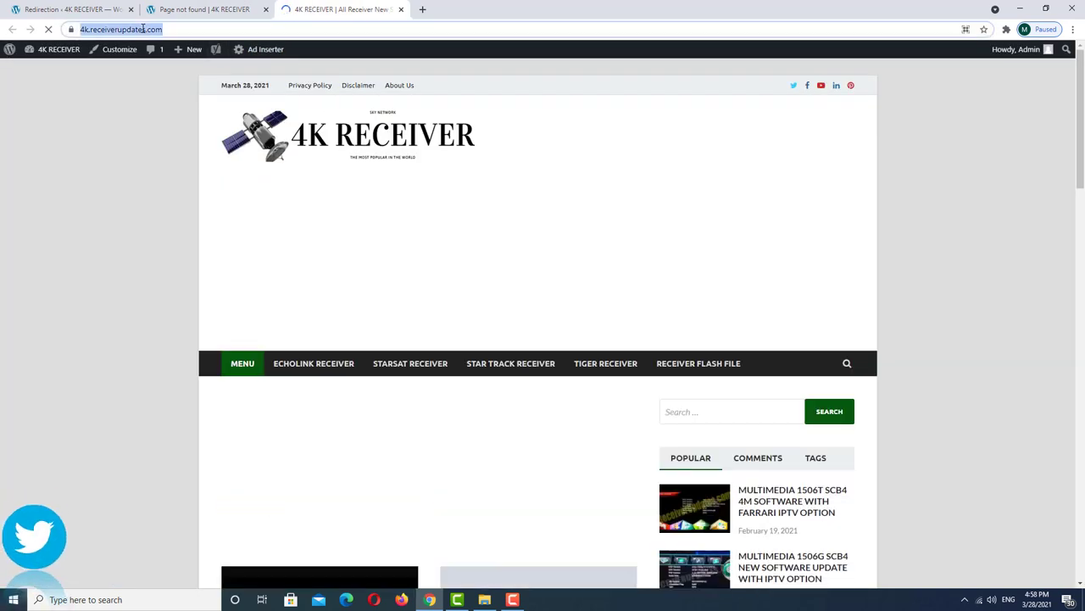
click(206, 7)
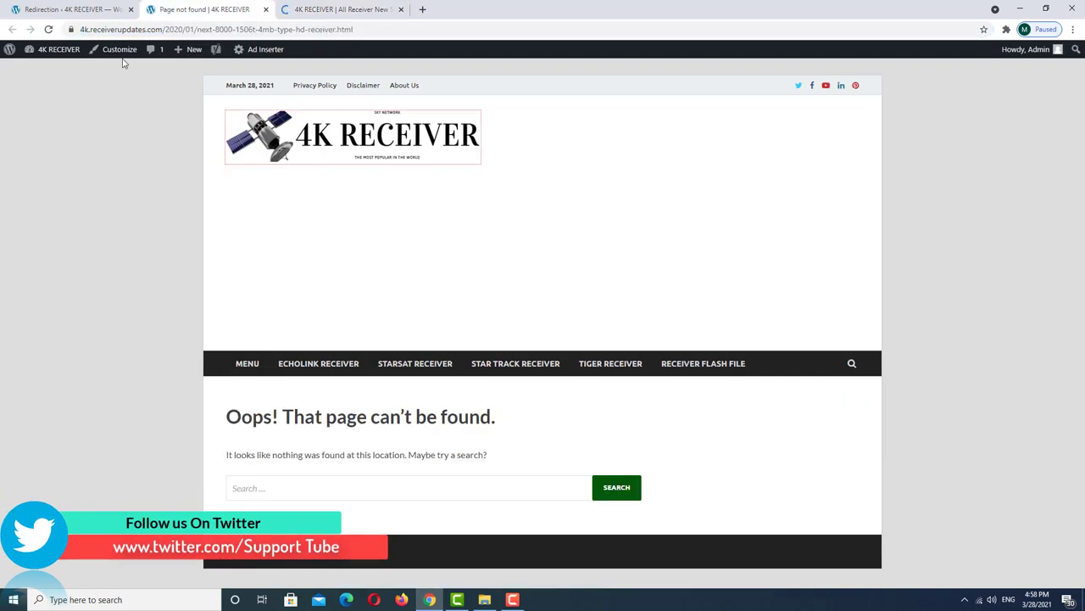
click(68, 9)
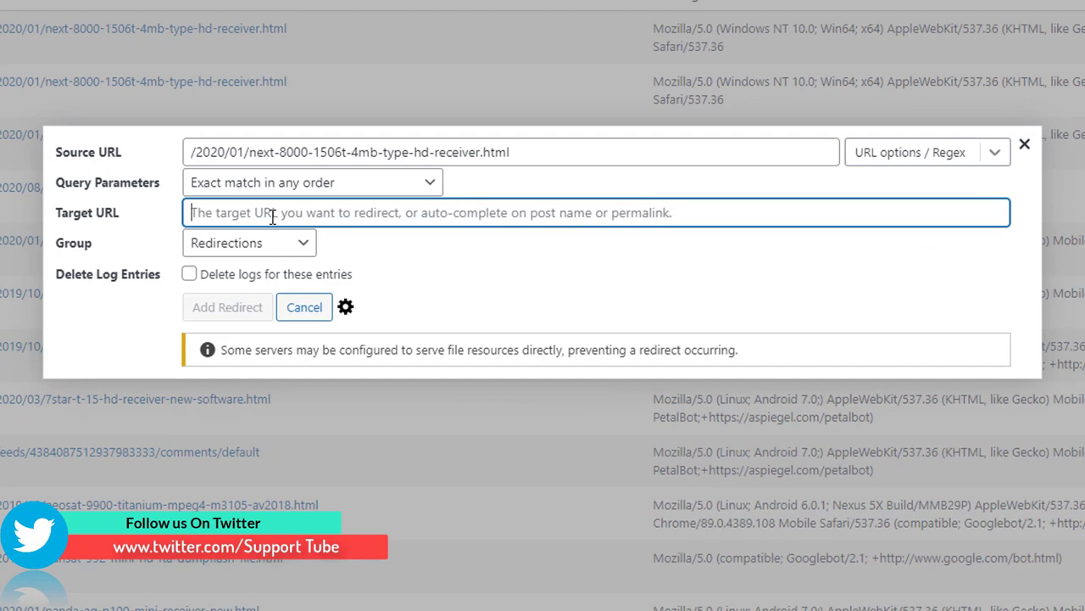
text(https://4k.receiverupdates.com/)
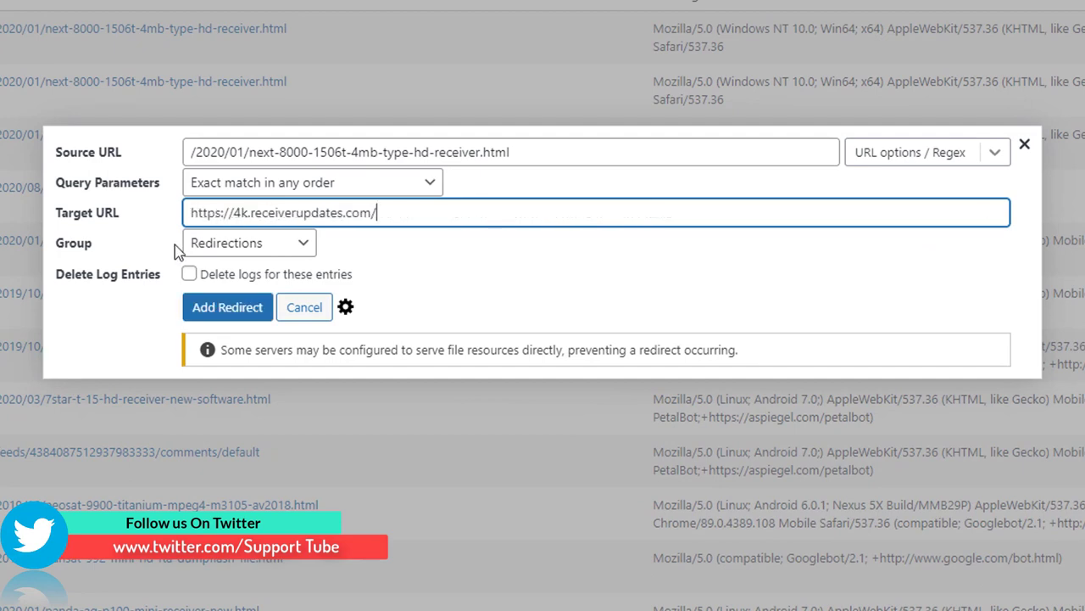
click(240, 247)
click(243, 248)
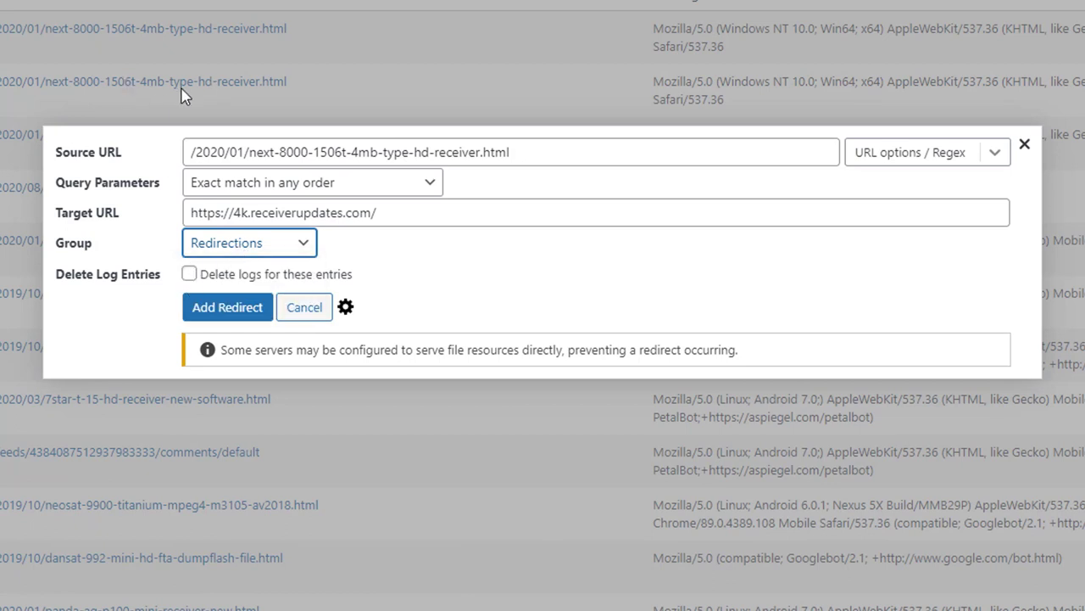
Save the redirect with HTTP code 307 Temporary Redirect and delete its matching 404 log entries
click(189, 275)
click(346, 309)
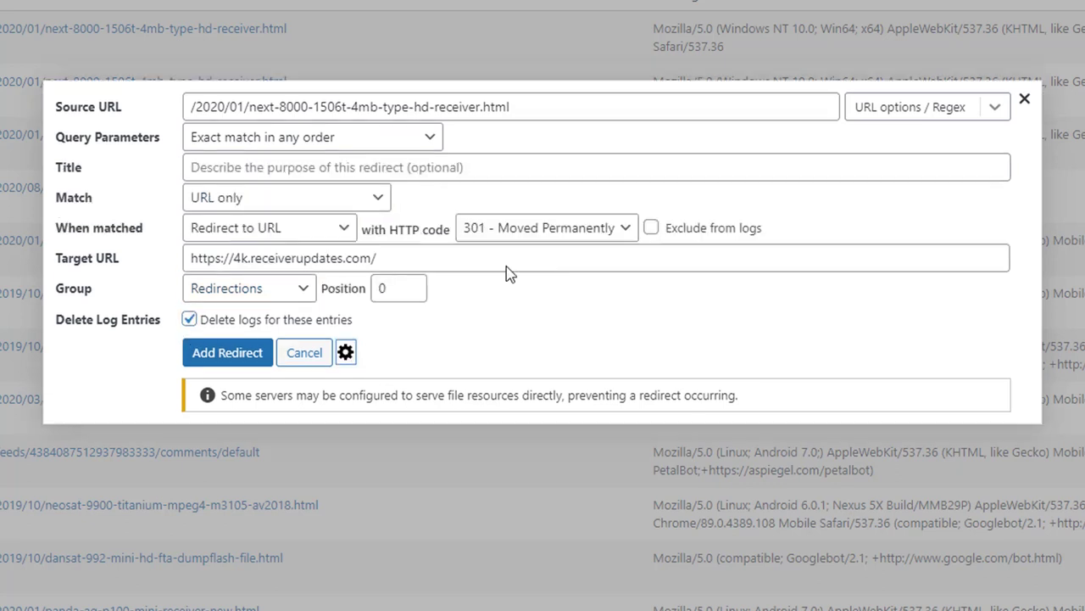
click(577, 242)
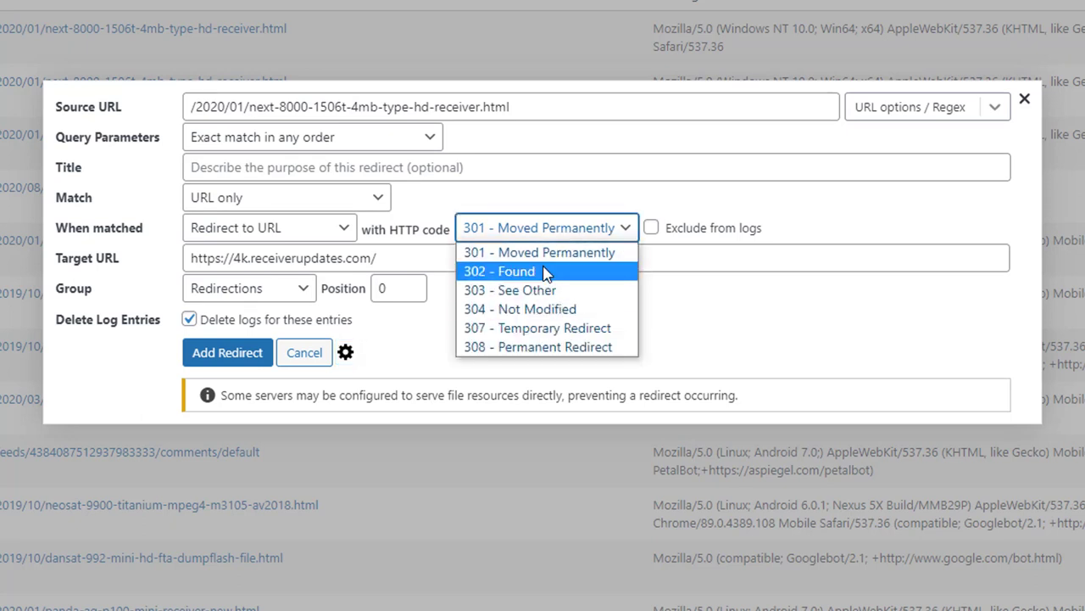
click(534, 327)
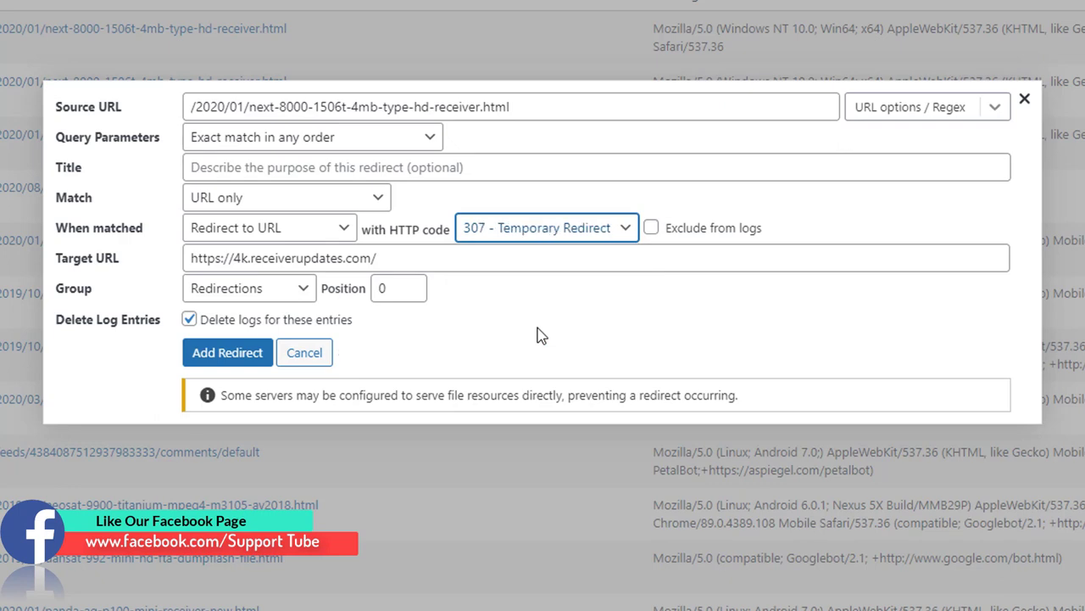
click(230, 361)
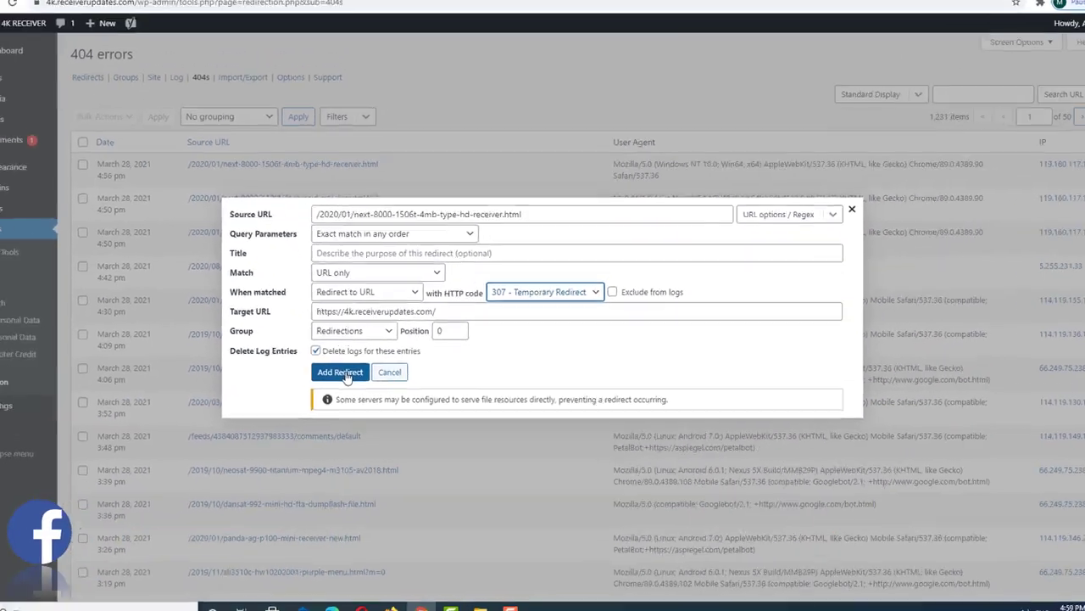
click(346, 377)
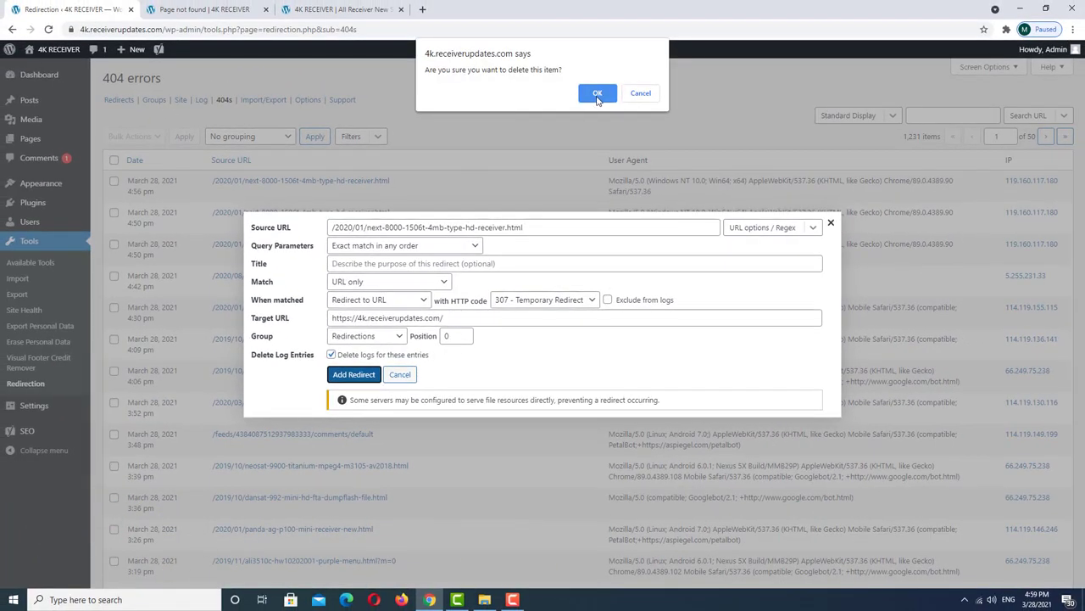
click(598, 96)
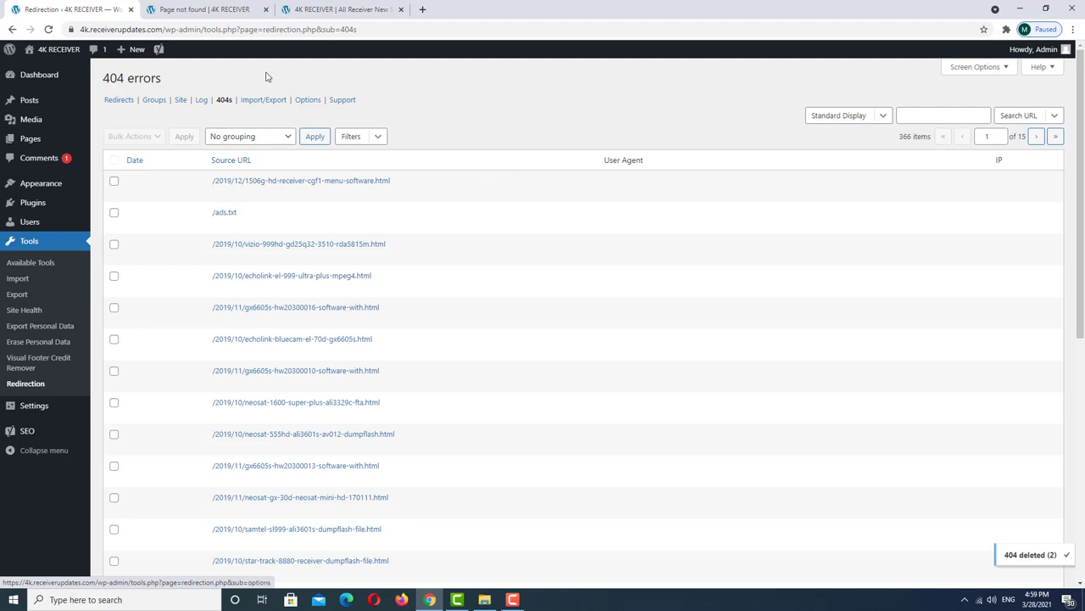
Reload the old post URL and confirm it now lands on the 4K RECEIVER home page
click(219, 8)
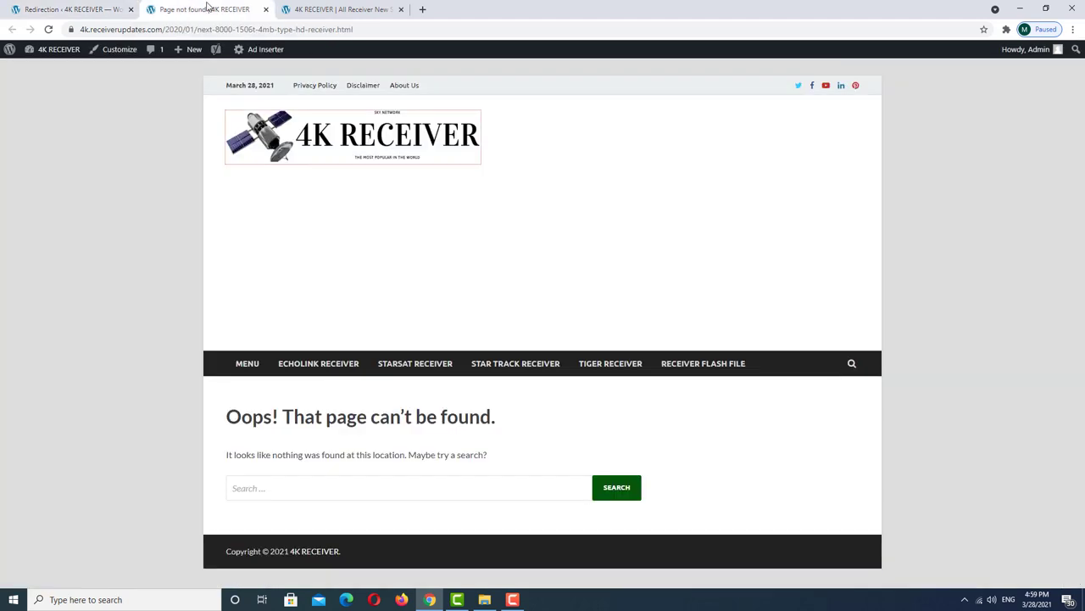
click(48, 31)
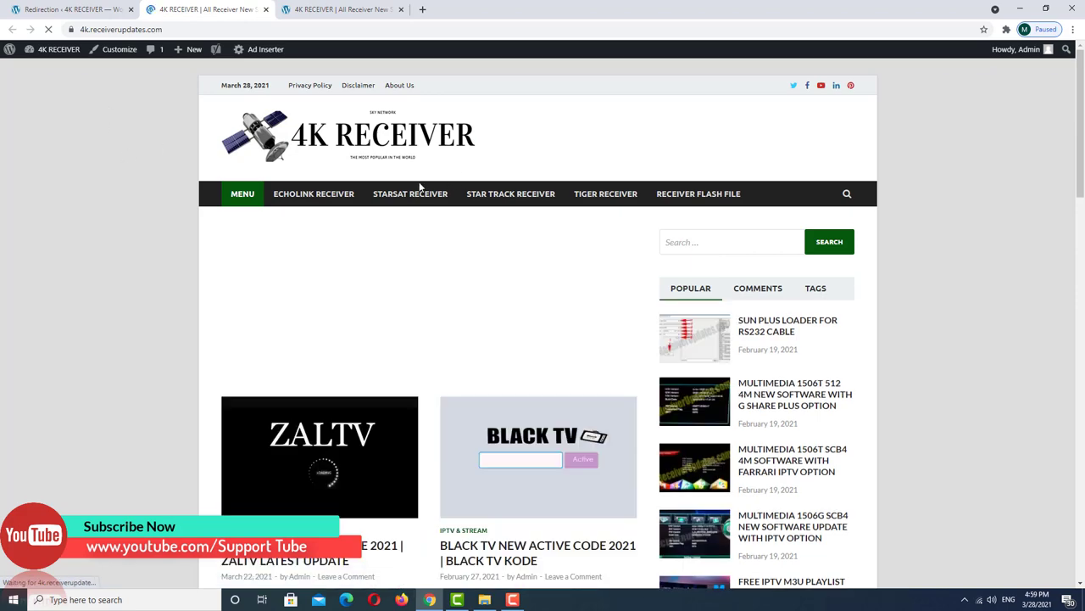
scroll(403, 177, down, 1)
scroll(403, 177, down, 10)
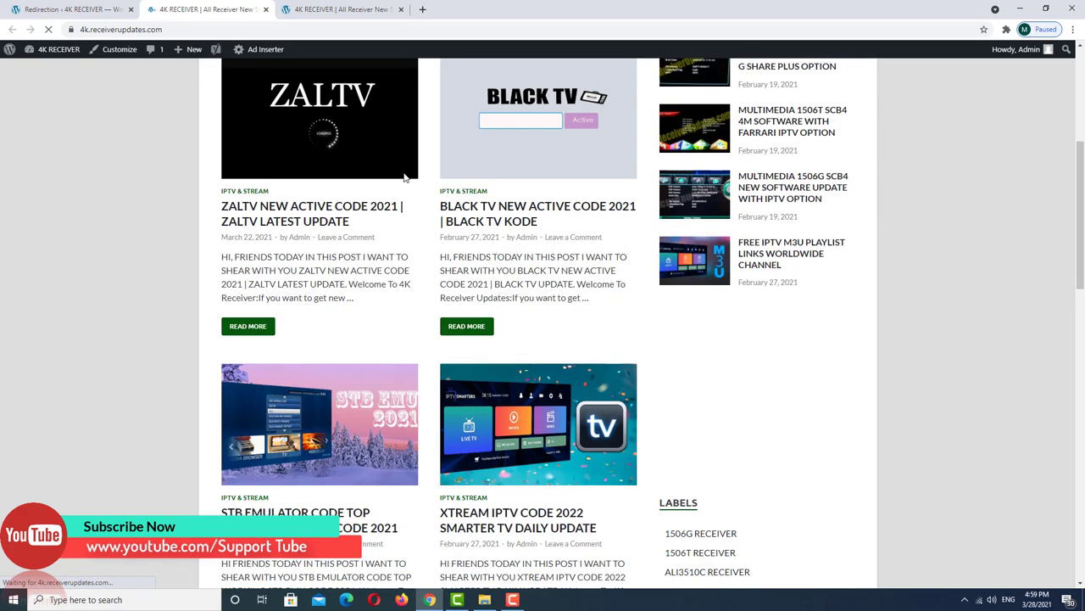
scroll(404, 177, up, 1)
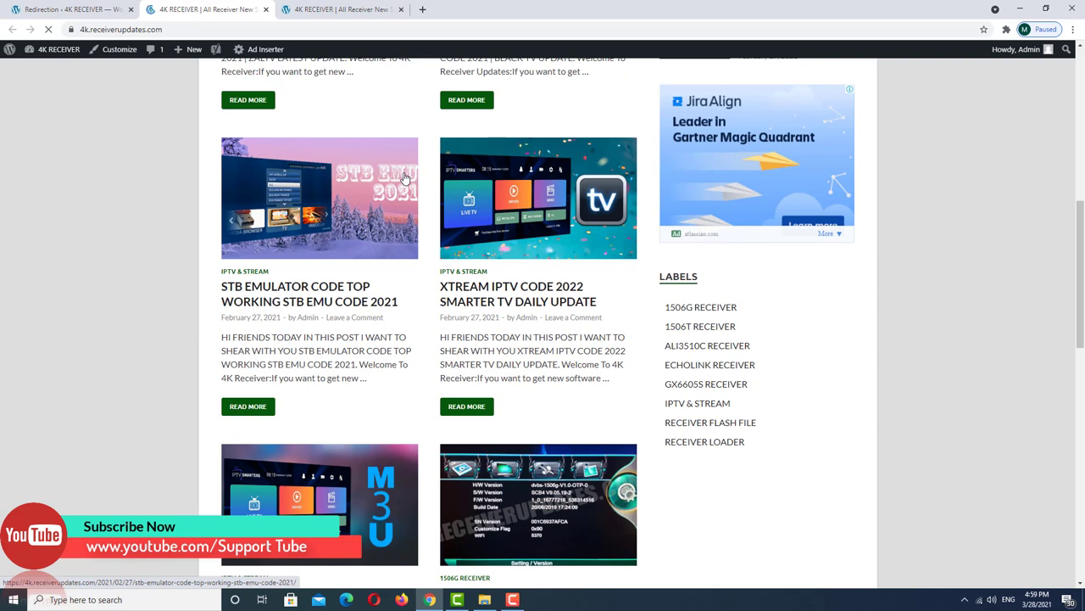